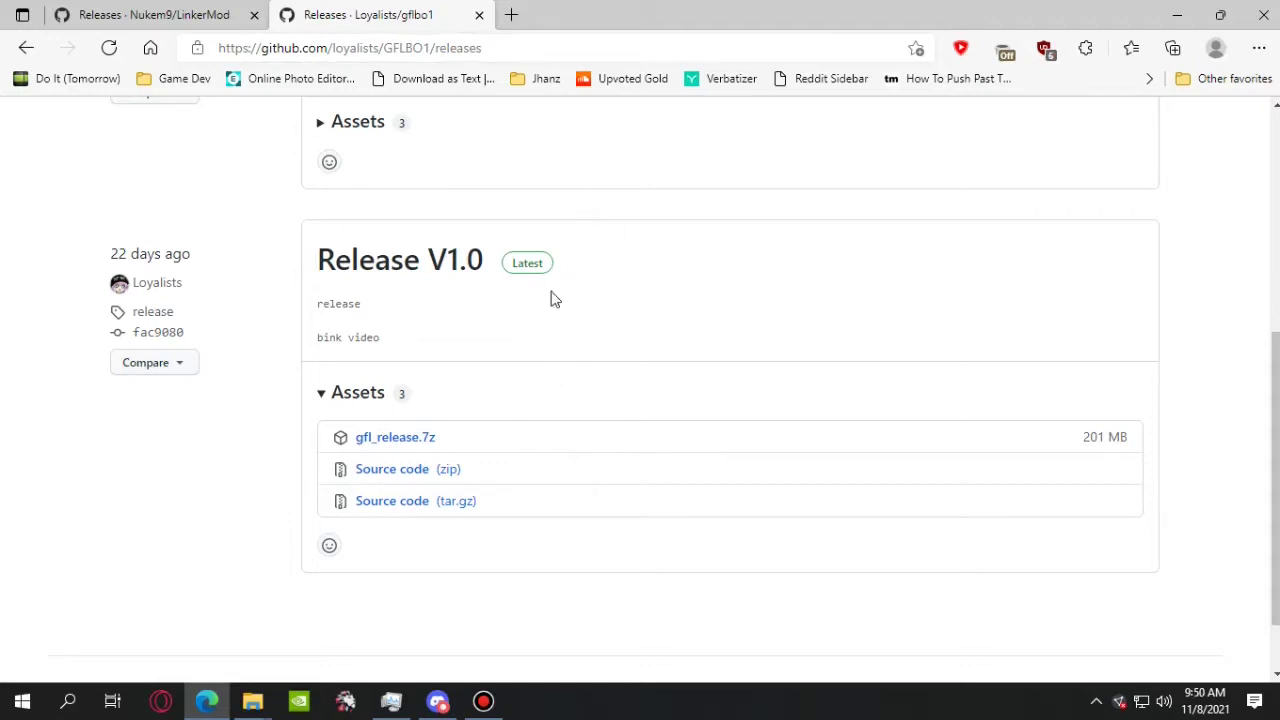
# Download game_mod.zip from the Game_Mod v1.3.2 assets on the LinkerMod releases page
pyautogui.click(172, 10)
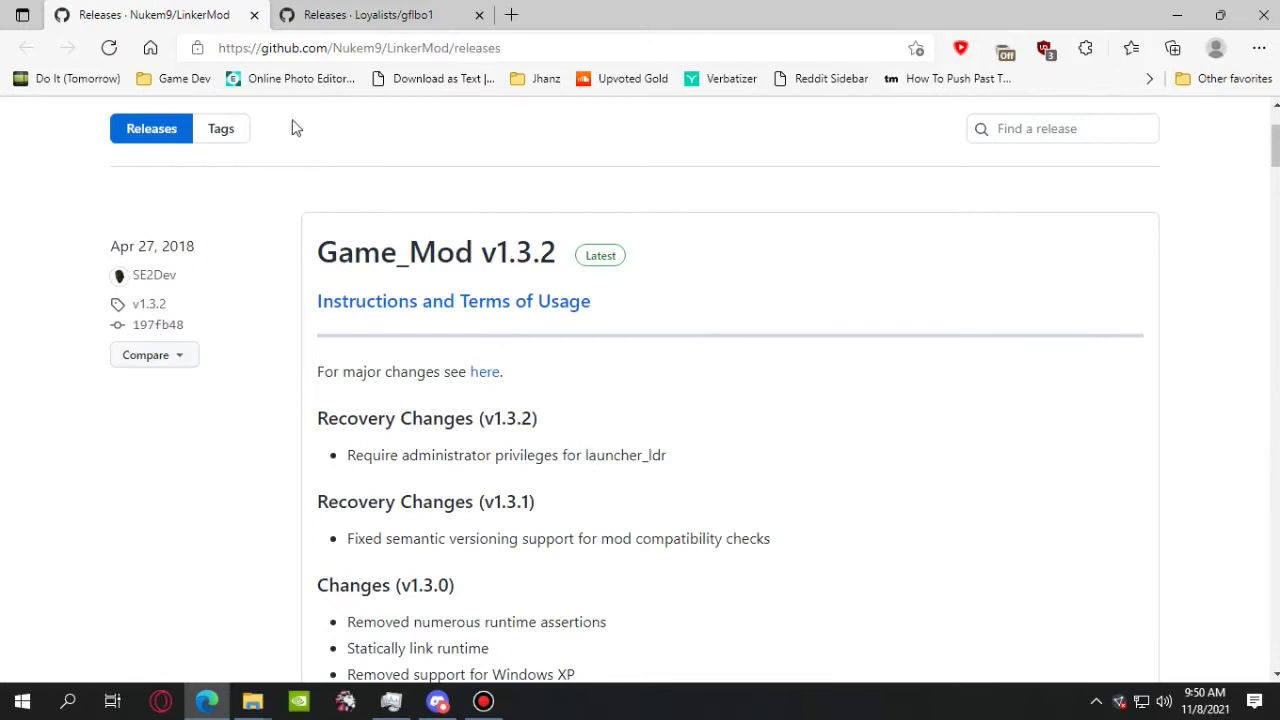
pyautogui.scroll(2, 400, 300)
pyautogui.scroll(-2, 350, 300)
pyautogui.scroll(-2, 266, 297)
pyautogui.scroll(3, 291, 310)
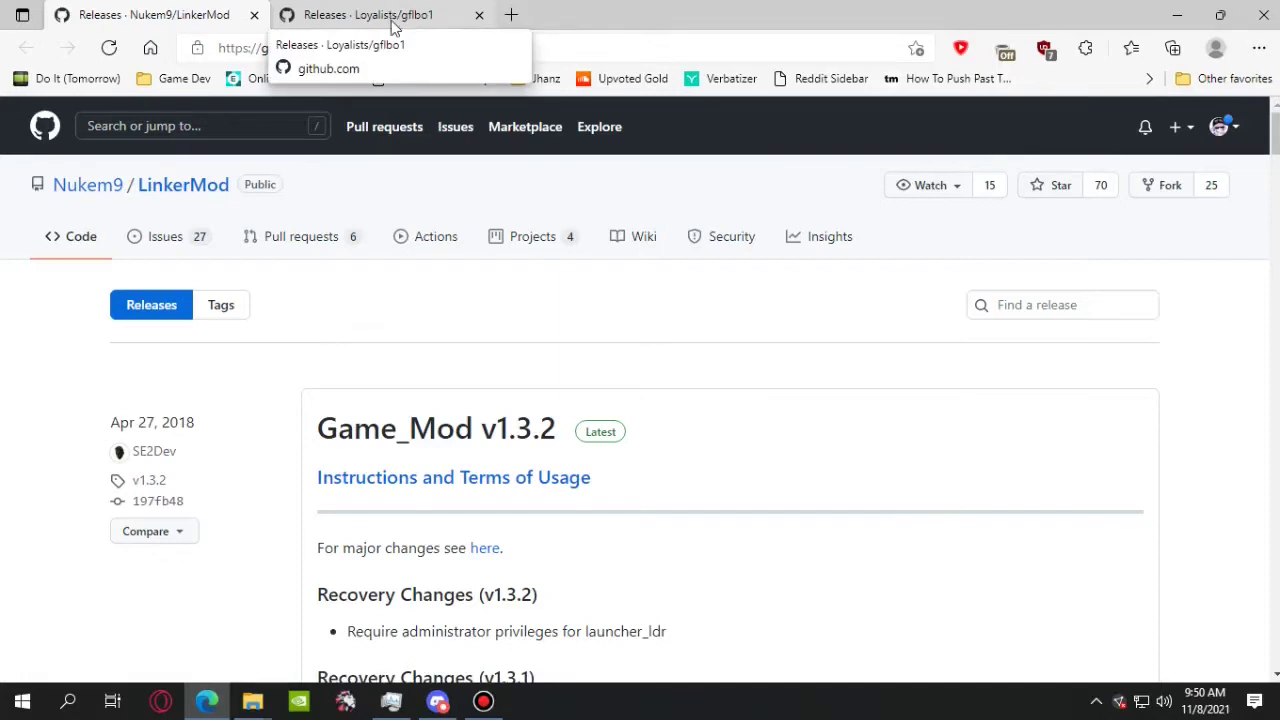
pyautogui.scroll(-10, 512, 366)
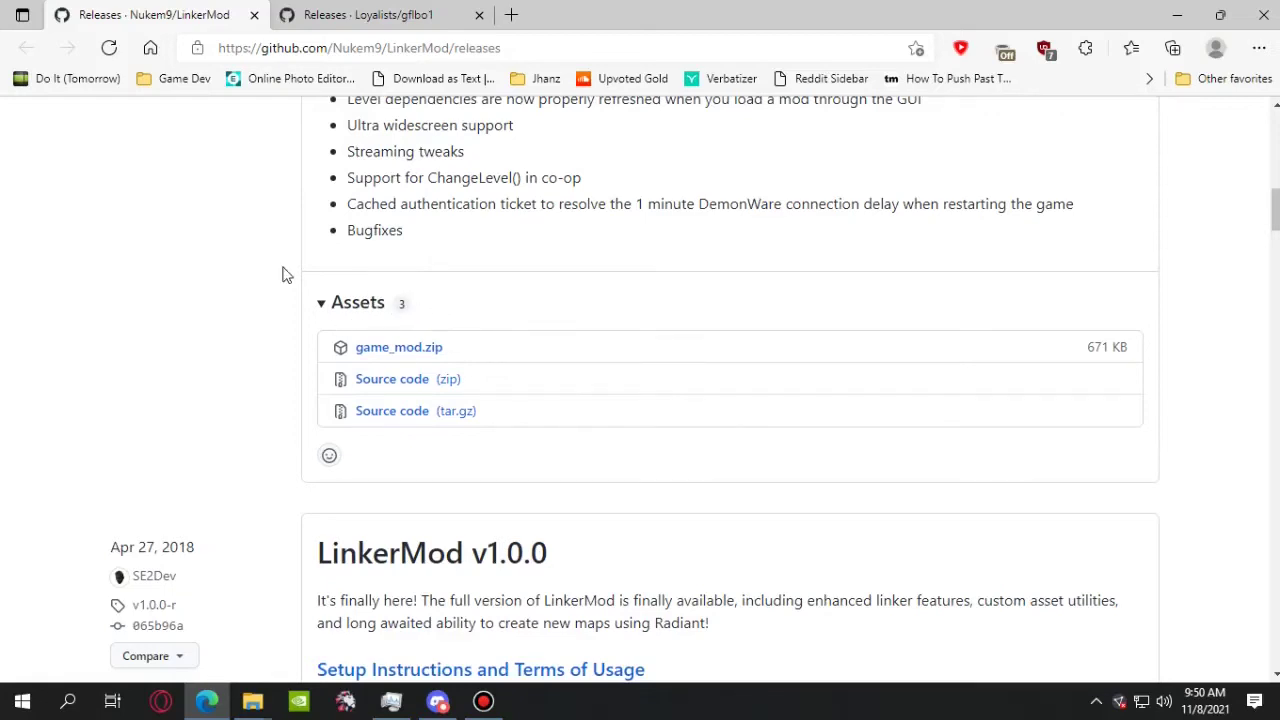
pyautogui.scroll(5, 386, 323)
pyautogui.scroll(4, 466, 506)
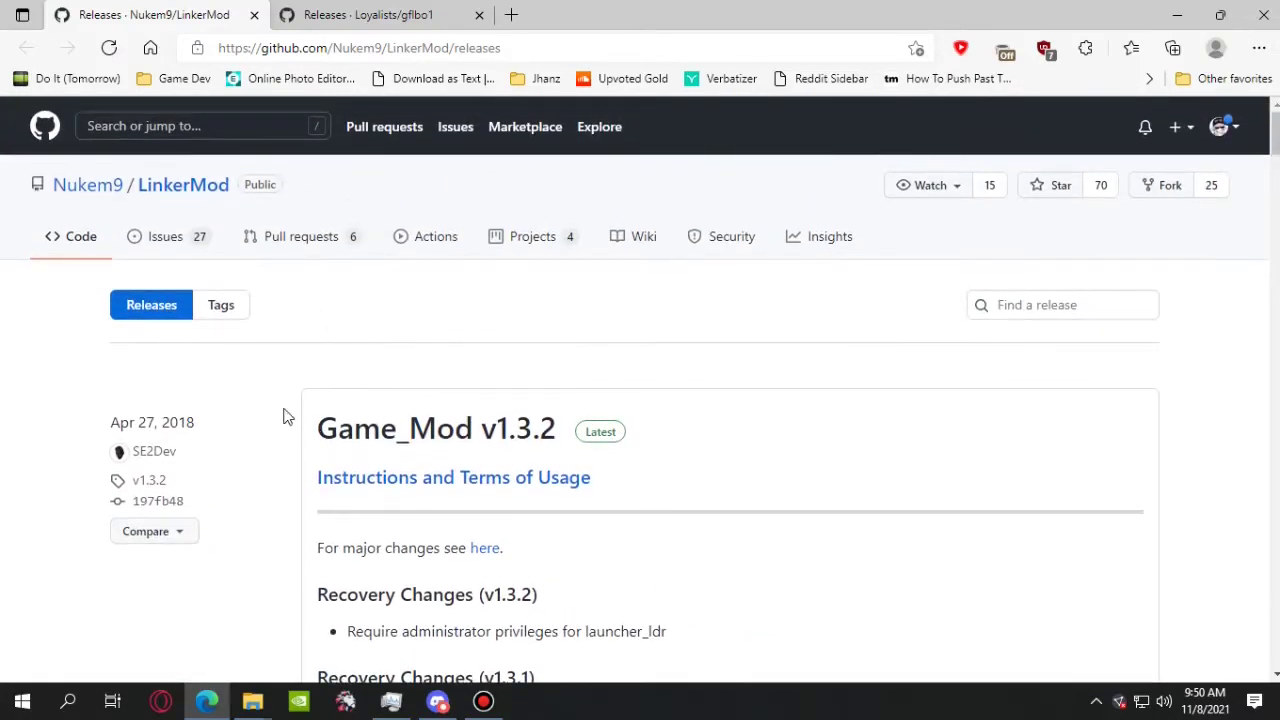
pyautogui.scroll(-13, 289, 440)
pyautogui.scroll(2, 371, 183)
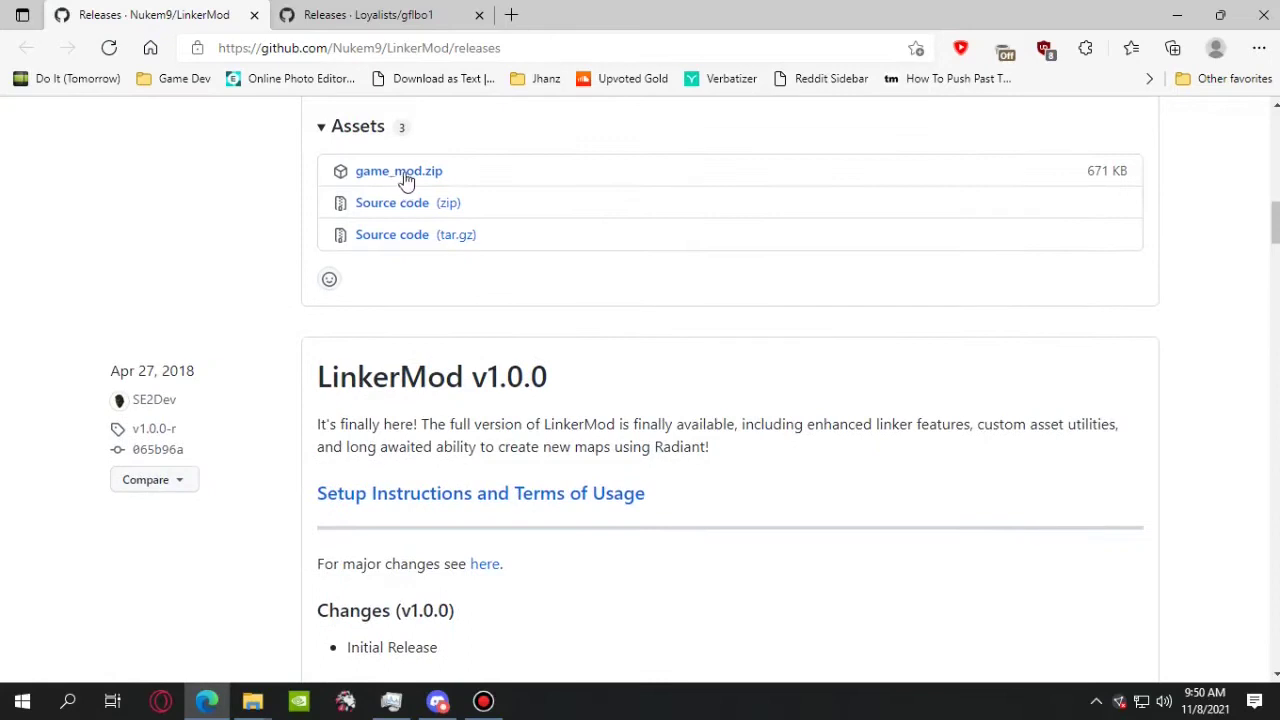
pyautogui.click(406, 176)
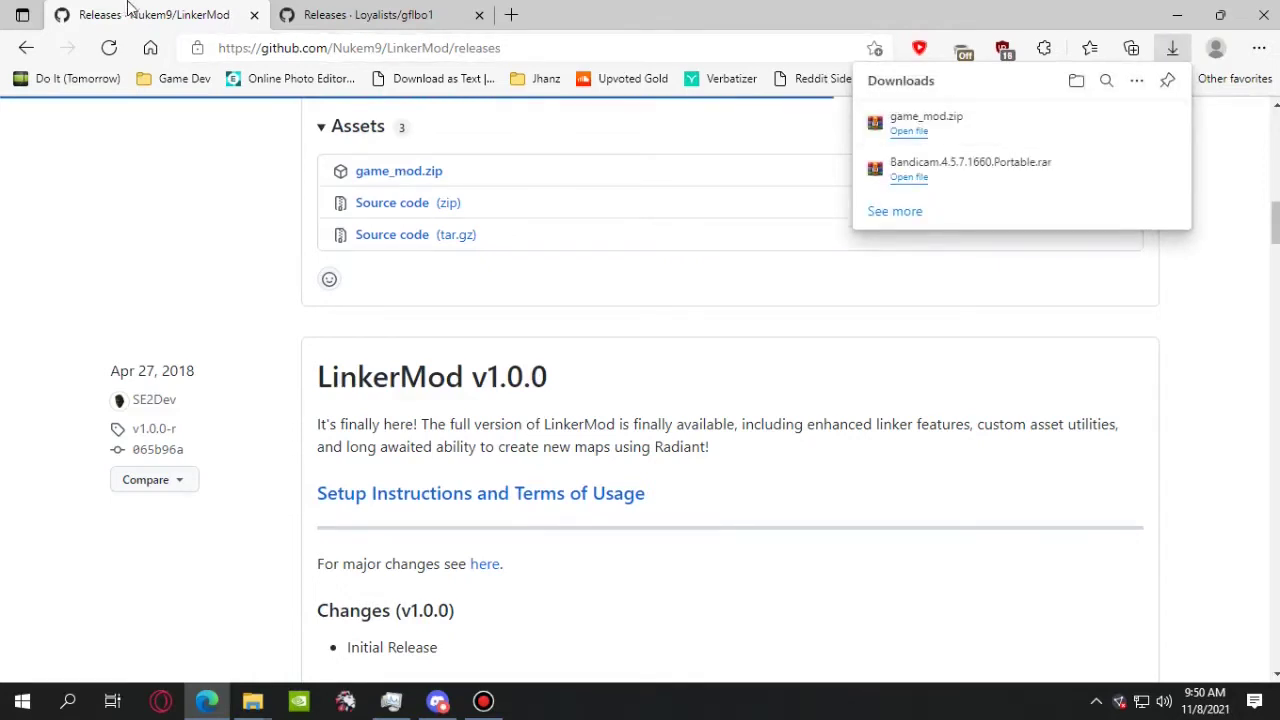
# Download gfl_release.7z from the Release V1.0 assets on the gflbo1 releases page
pyautogui.click(320, 8)
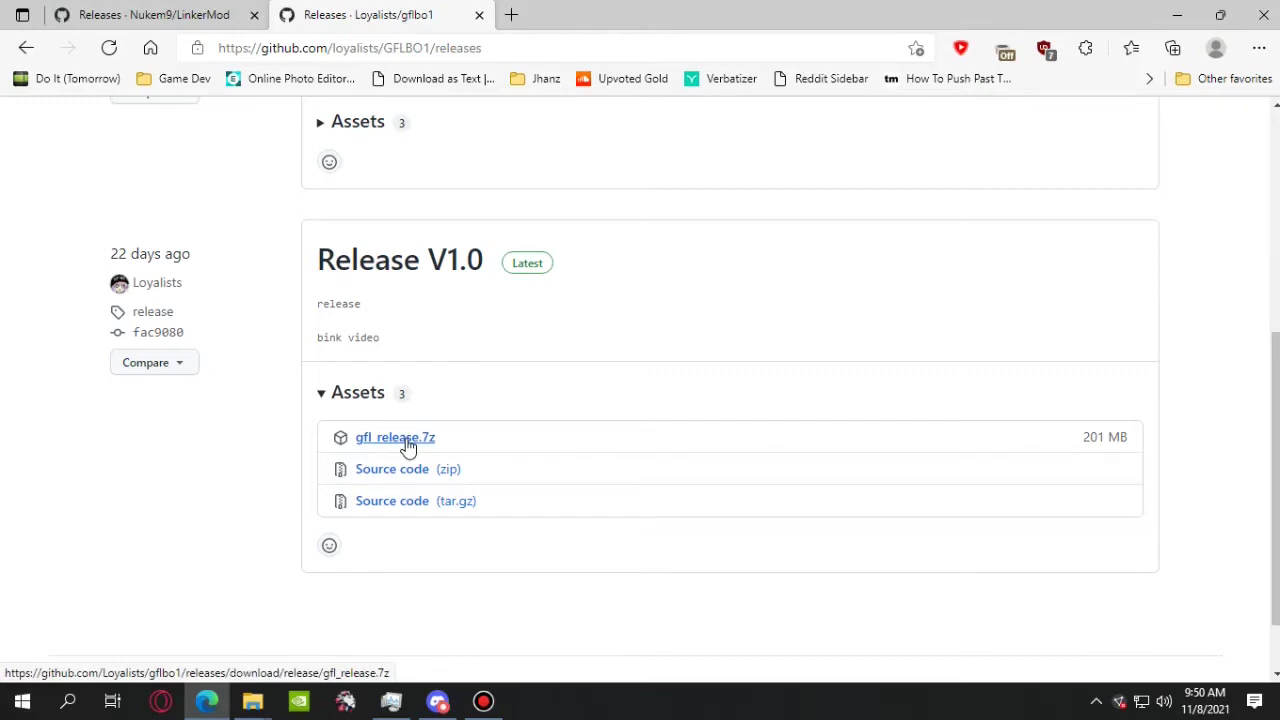
pyautogui.click(409, 447)
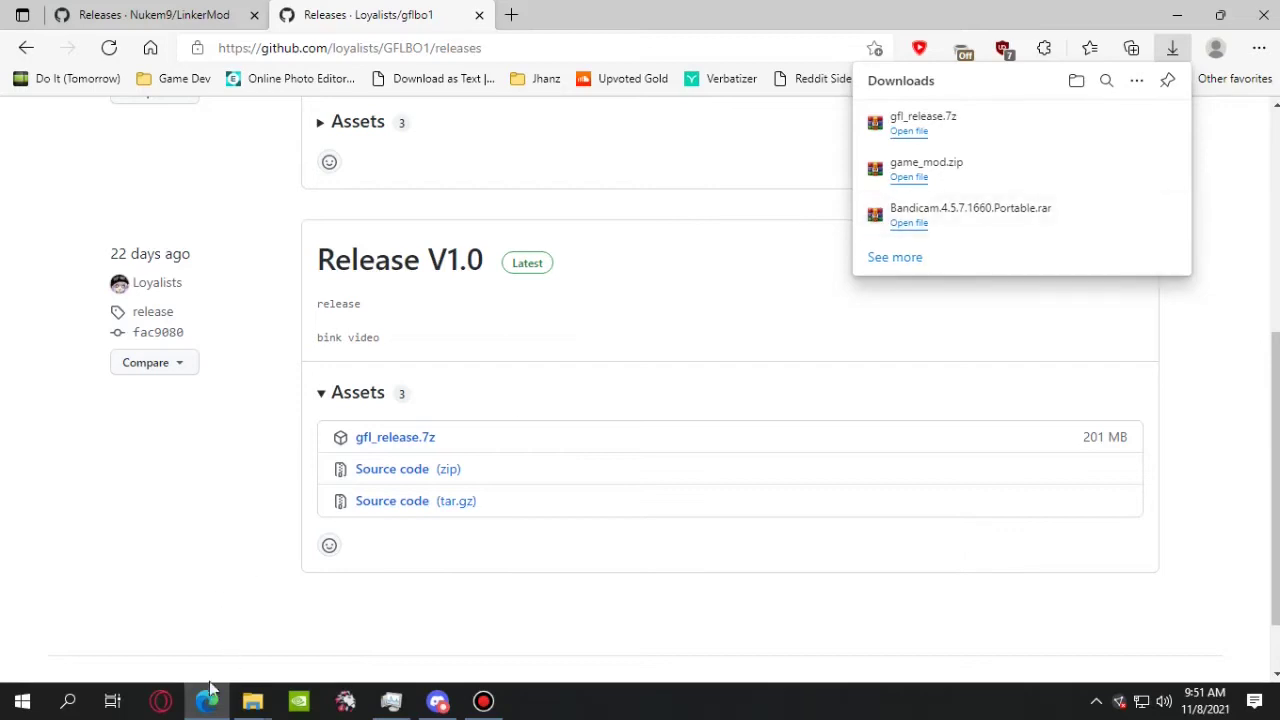
# Switch to the Downloads folder in File Explorer and select game_mod.zip and gfl_release.7z
pyautogui.click(183, 651)
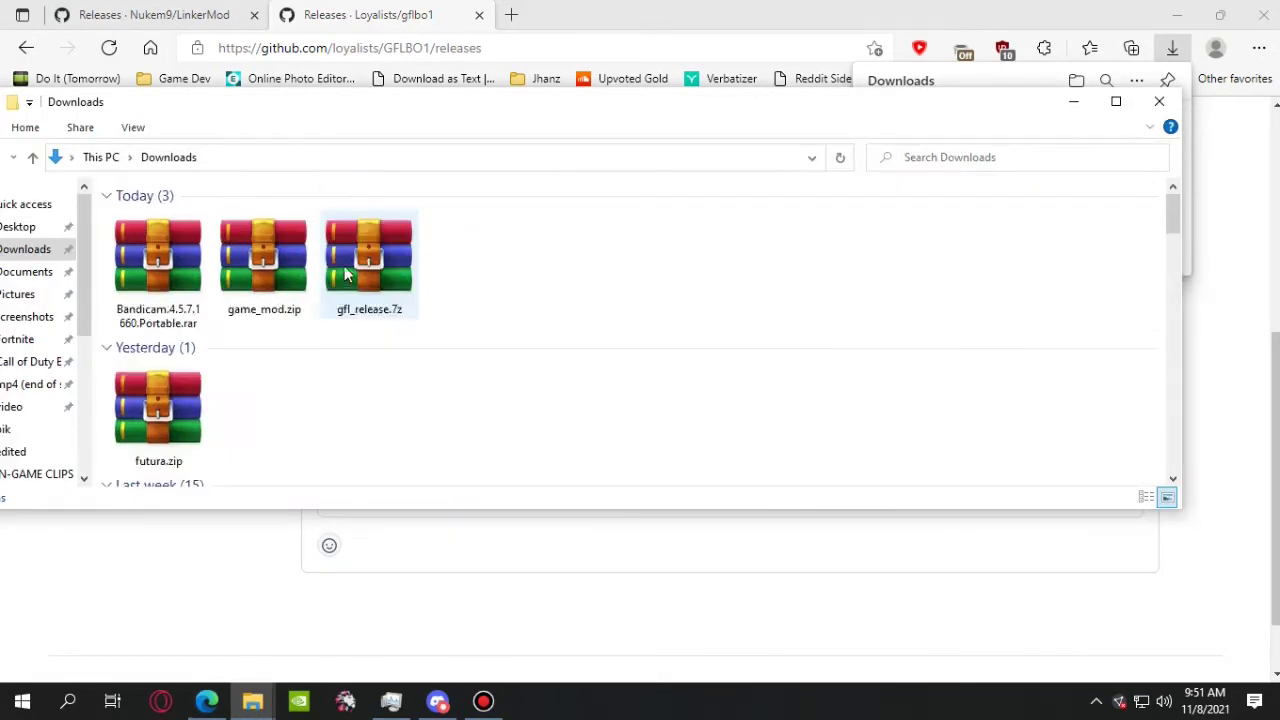
pyautogui.click(266, 290)
pyautogui.keyDown('ctrl'); pyautogui.click(375, 262); pyautogui.keyUp('ctrl')
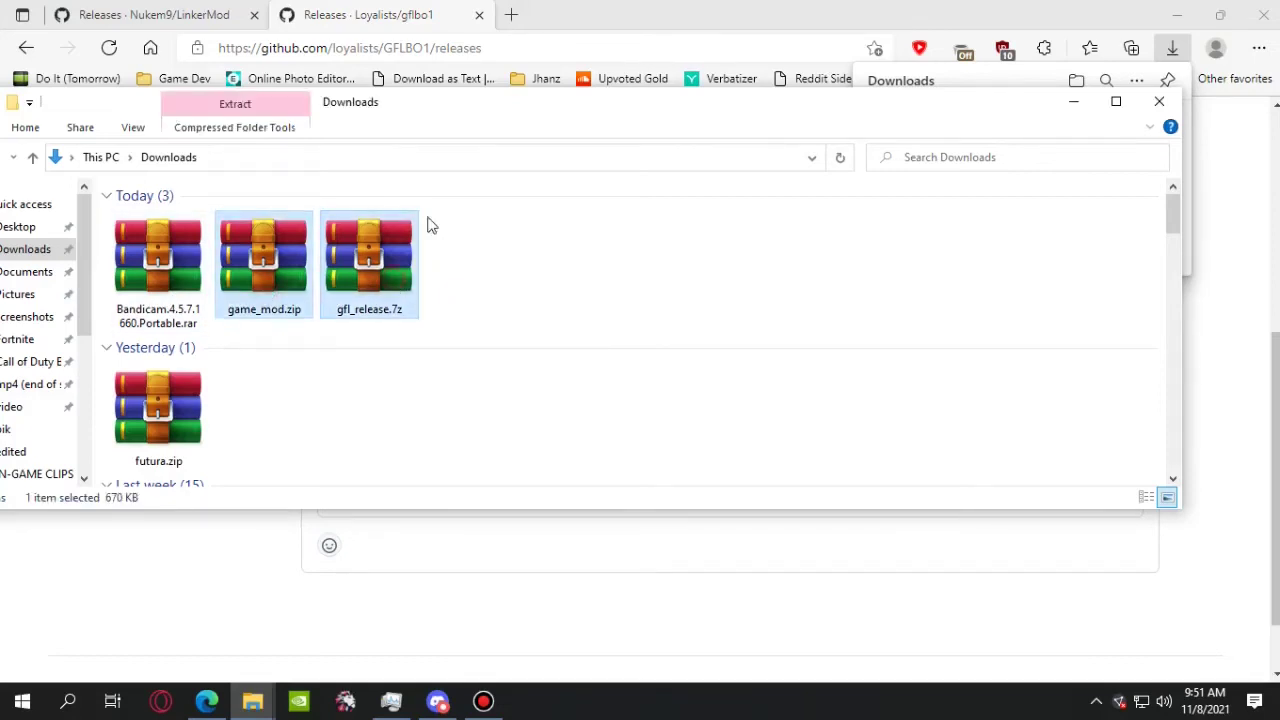
pyautogui.moveTo(514, 112); pyautogui.dragTo(773, 126)
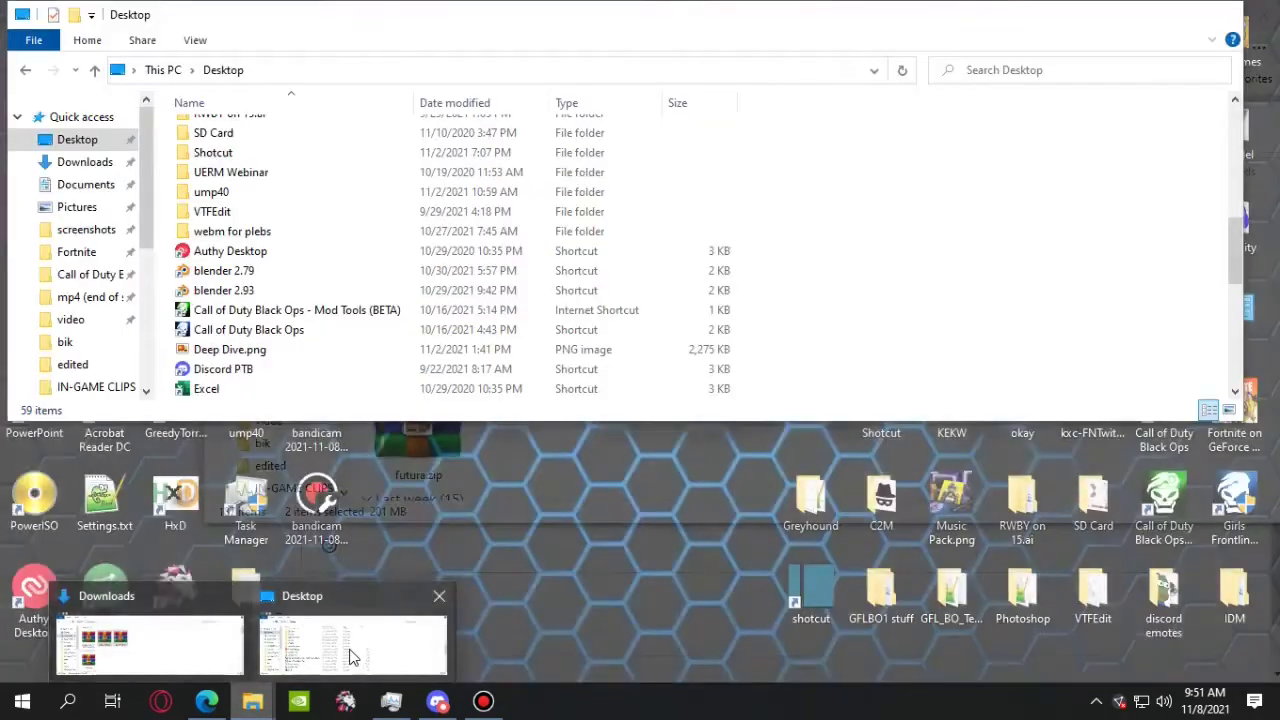
# Open the Call of Duty Black Ops folder under steamapps\common in the second File Explorer window and show its full path
pyautogui.click(349, 654)
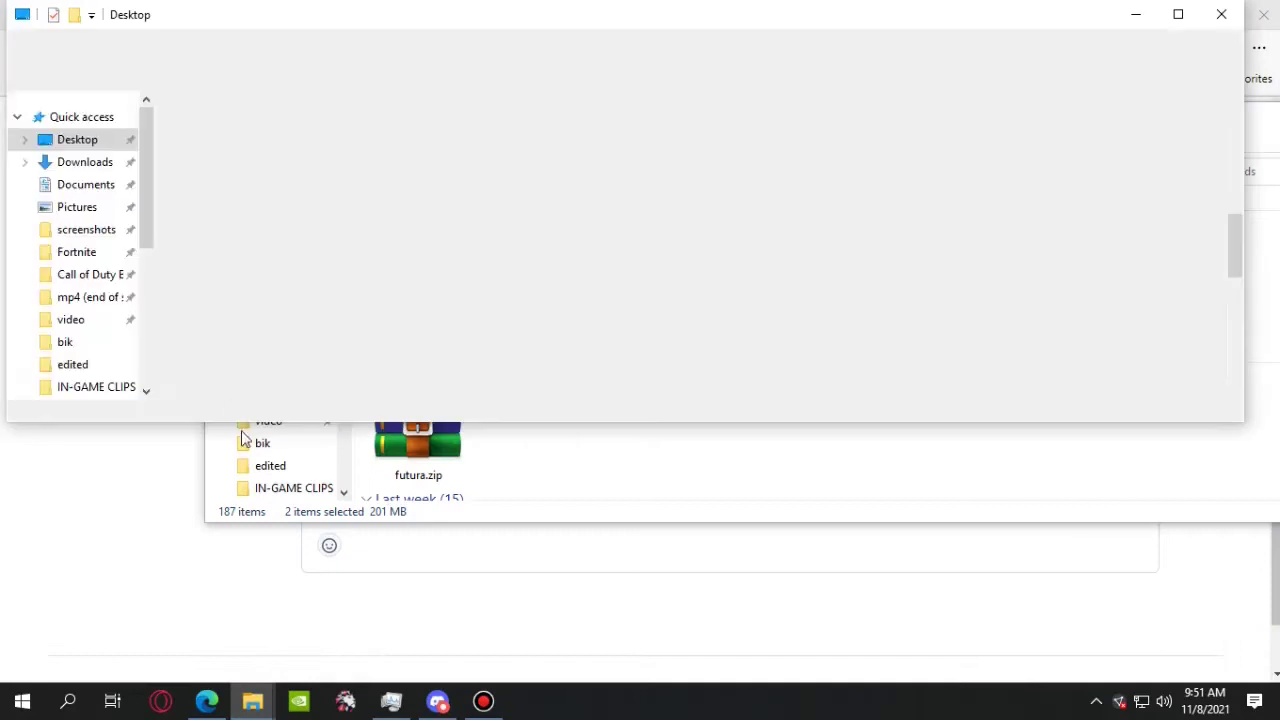
pyautogui.click(90, 274)
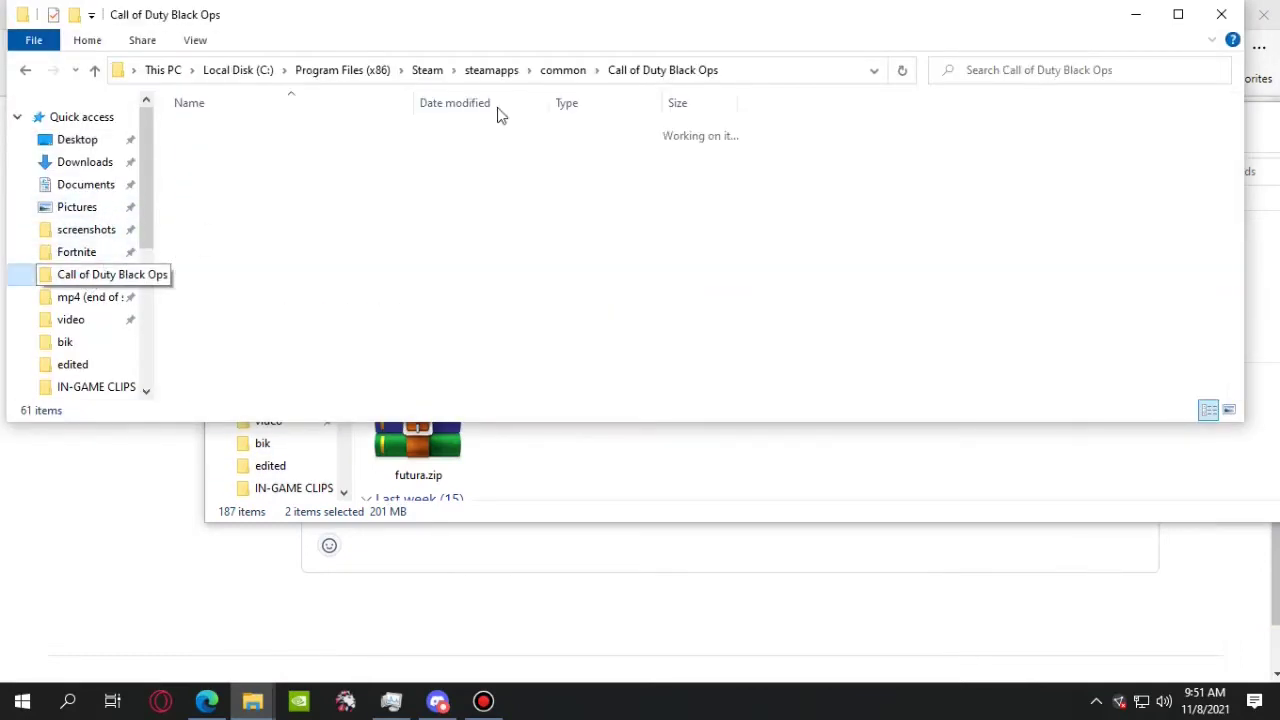
pyautogui.click(804, 71)
pyautogui.click(650, 73)
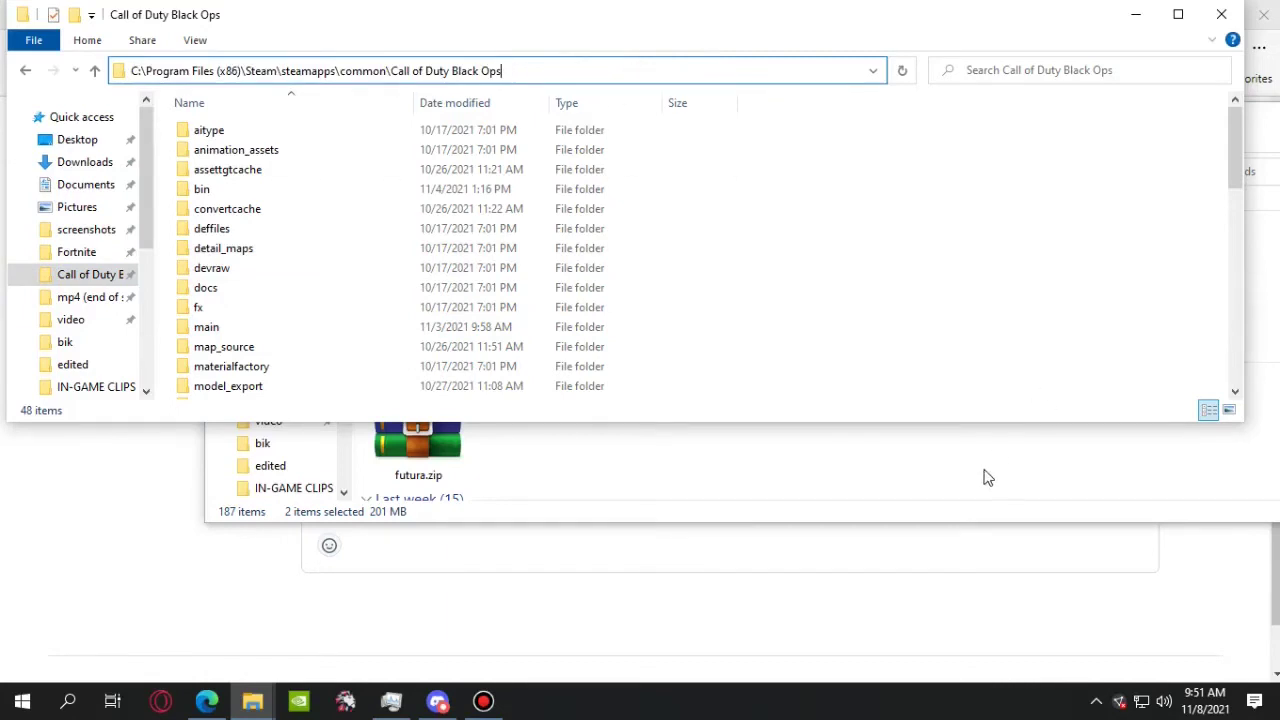
pyautogui.press('Escape')
# Move the Downloads window clear of the game folder and open game_mod.zip in WinRAR
pyautogui.click(686, 457)
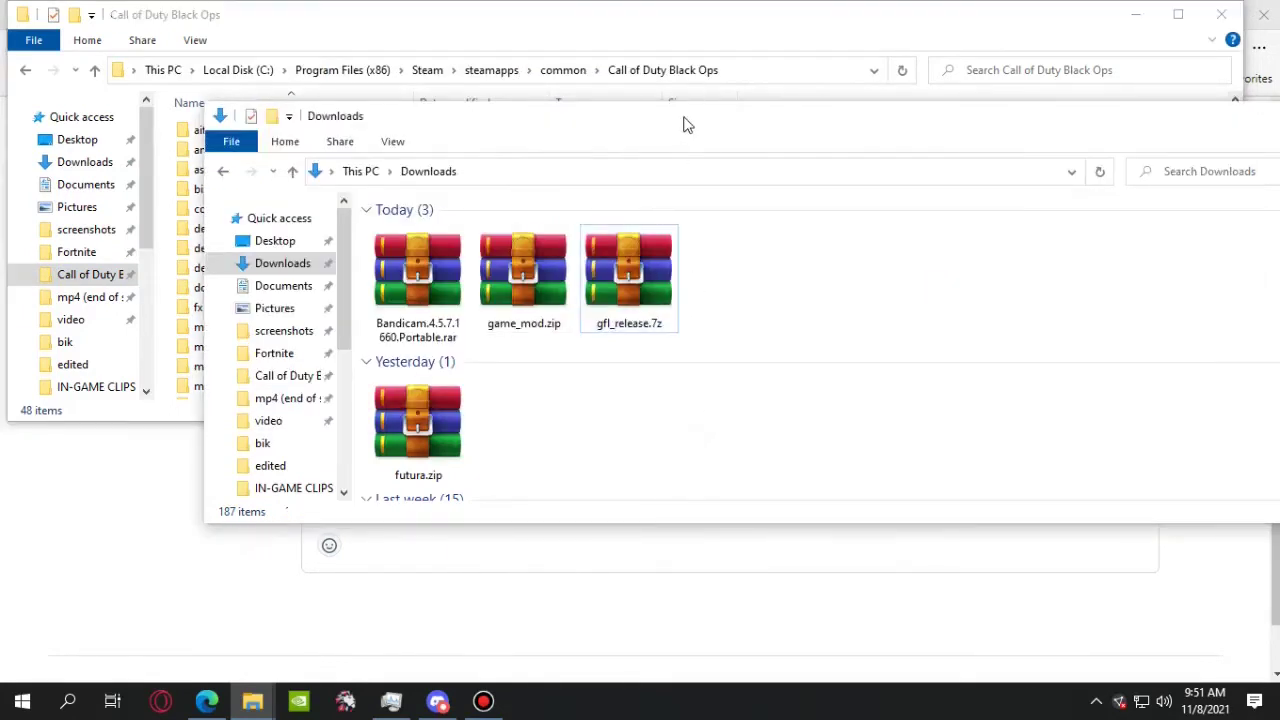
pyautogui.moveTo(686, 124); pyautogui.dragTo(920, 206)
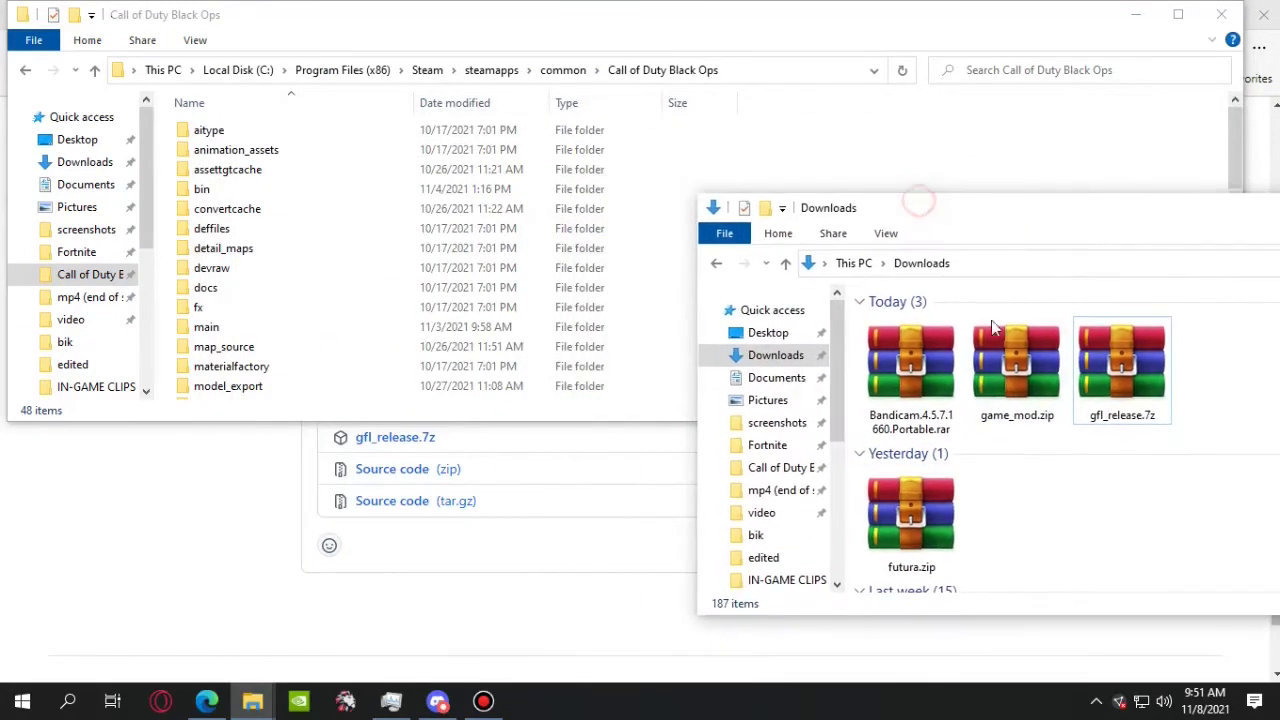
pyautogui.click(995, 335)
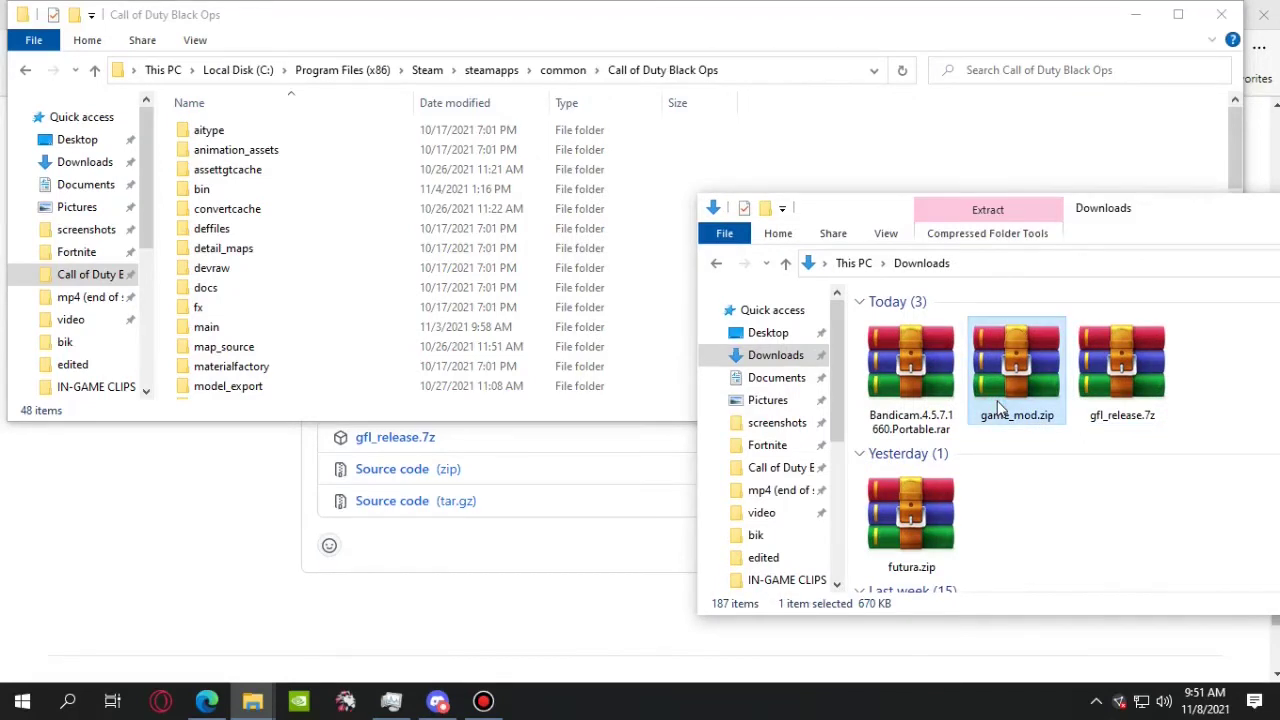
pyautogui.doubleClick(997, 408)
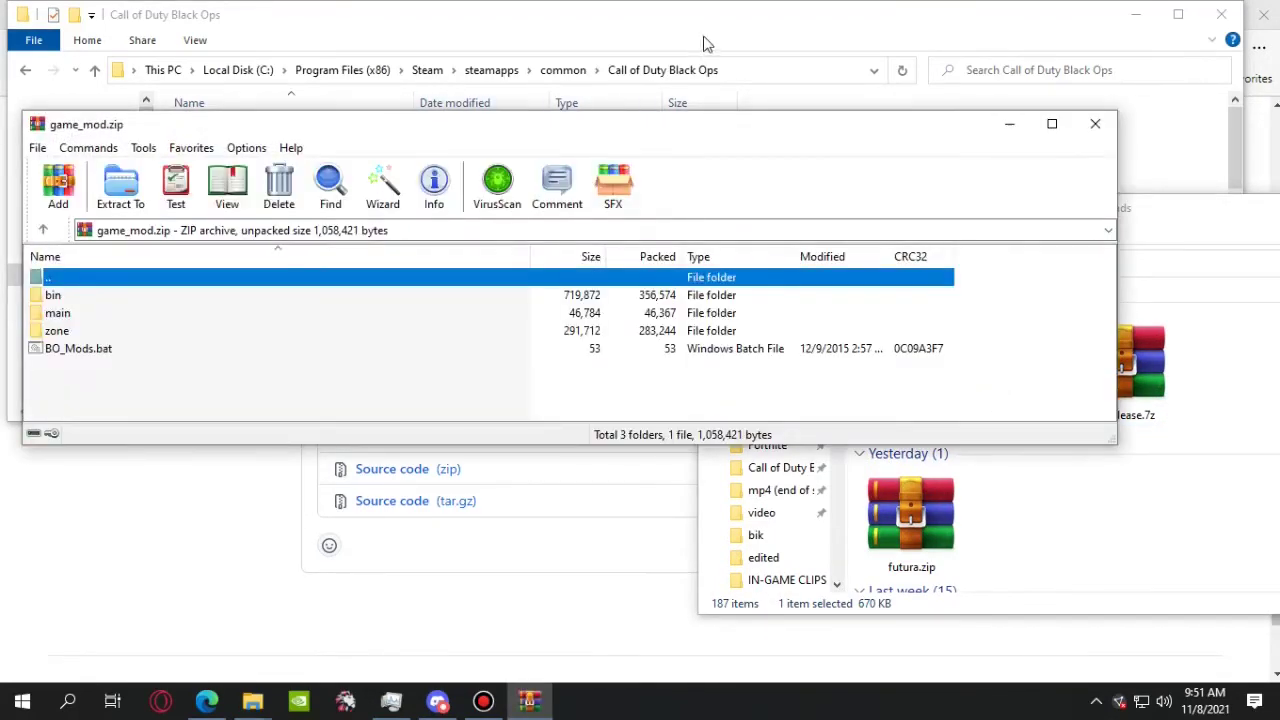
# Arrange the game_mod.zip archive window and the Call of Duty Black Ops folder window side by side
pyautogui.click(703, 44)
pyautogui.click(782, 141)
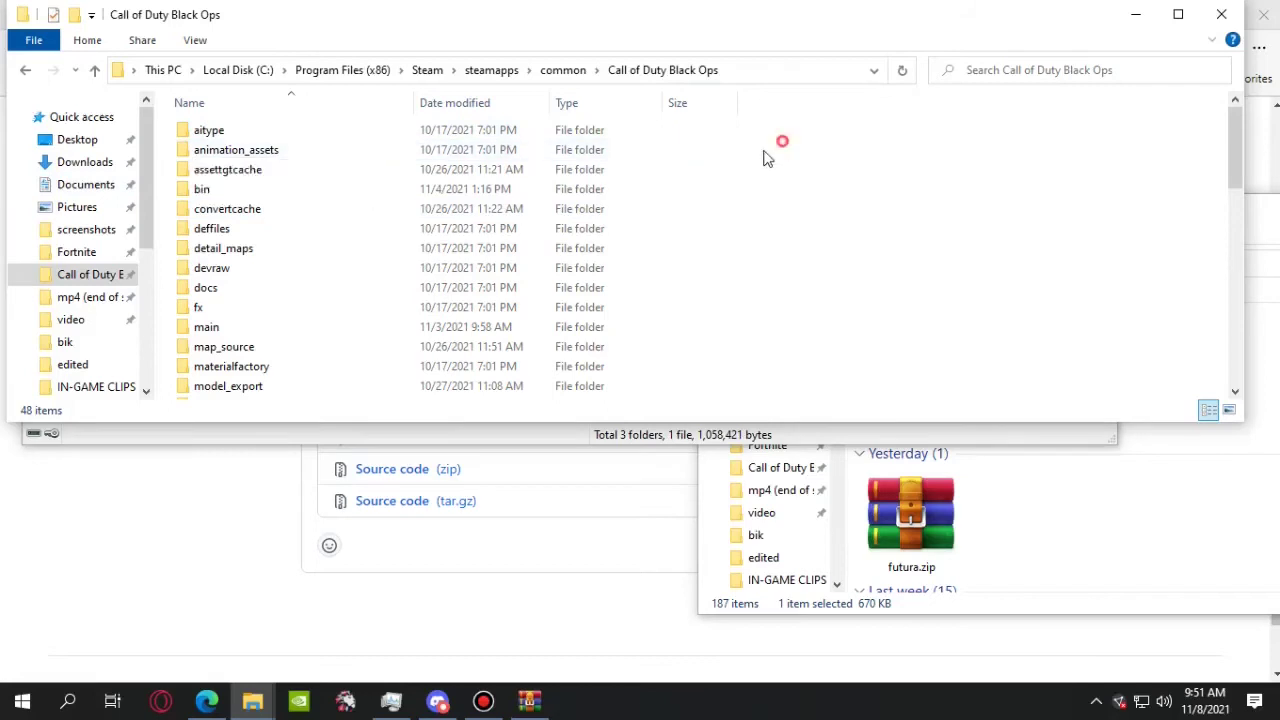
pyautogui.moveTo(766, 158); pyautogui.dragTo(790, 300)
pyautogui.click(794, 248)
pyautogui.click(447, 434)
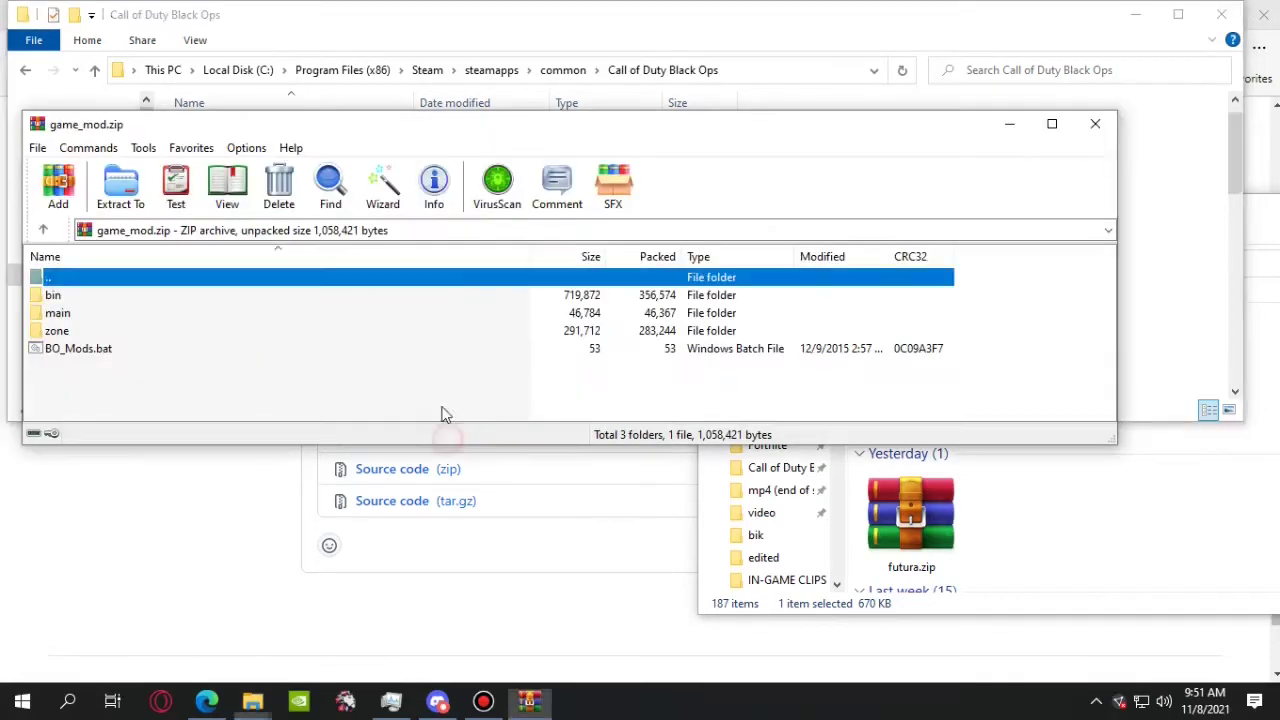
pyautogui.moveTo(409, 127); pyautogui.dragTo(1096, 83)
pyautogui.click(713, 22)
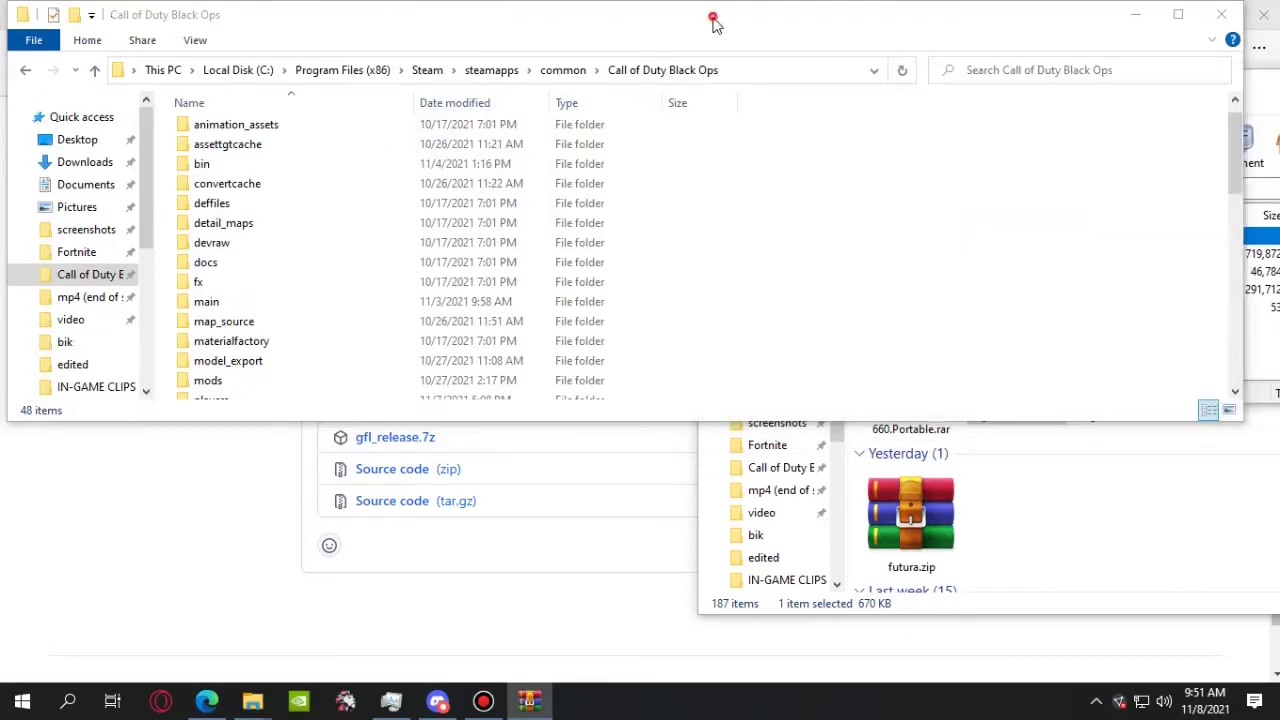
pyautogui.moveTo(713, 22); pyautogui.dragTo(521, 22)
# Extract bin, main, zone and BO_Mods.bat from game_mod.zip into the Call of Duty Black Ops folder, replacing existing files, and close the archive
pyautogui.click(1200, 360)
pyautogui.moveTo(760, 307)
pyautogui.mouseDown()
pyautogui.moveTo(800, 220)
pyautogui.moveTo(810, 340)
pyautogui.mouseUp()
pyautogui.moveTo(810, 340)
pyautogui.mouseDown()
pyautogui.moveTo(785, 365)
pyautogui.moveTo(531, 260)
pyautogui.moveTo(766, 249)
pyautogui.mouseUp()
pyautogui.scroll(-8, 591, 260)
pyautogui.moveTo(691, 319); pyautogui.dragTo(622, 345)
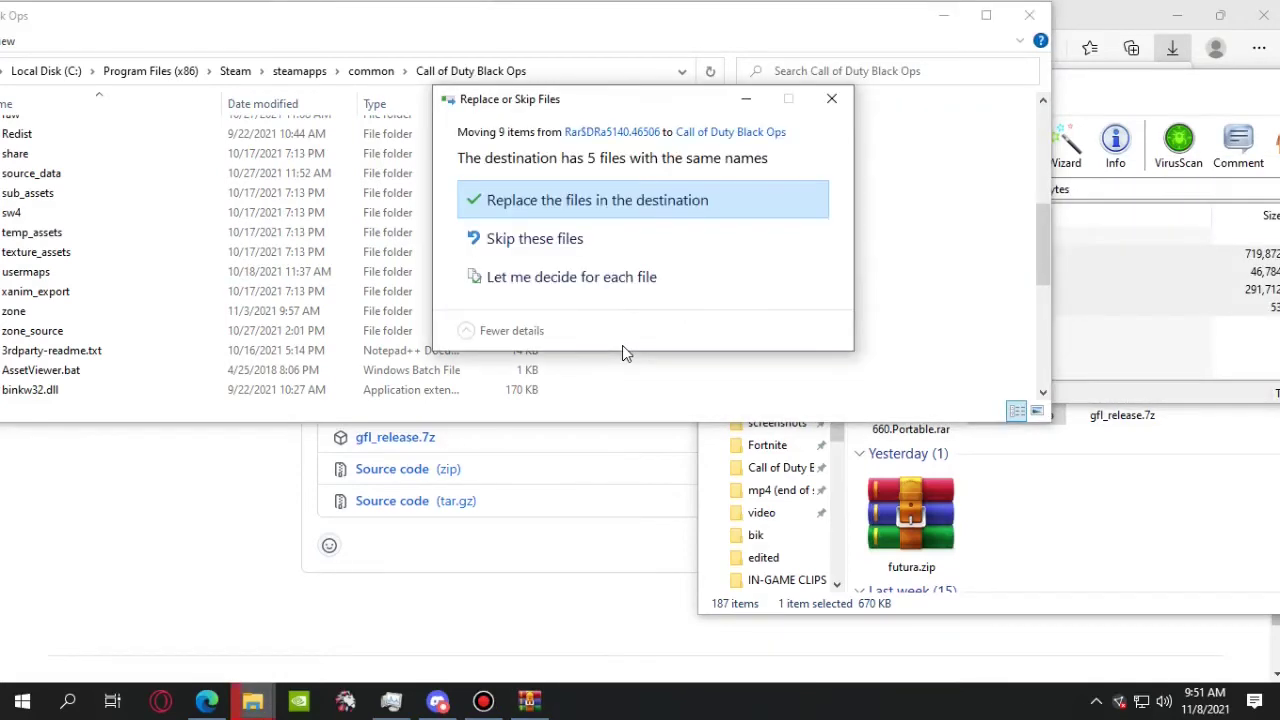
pyautogui.click(636, 203)
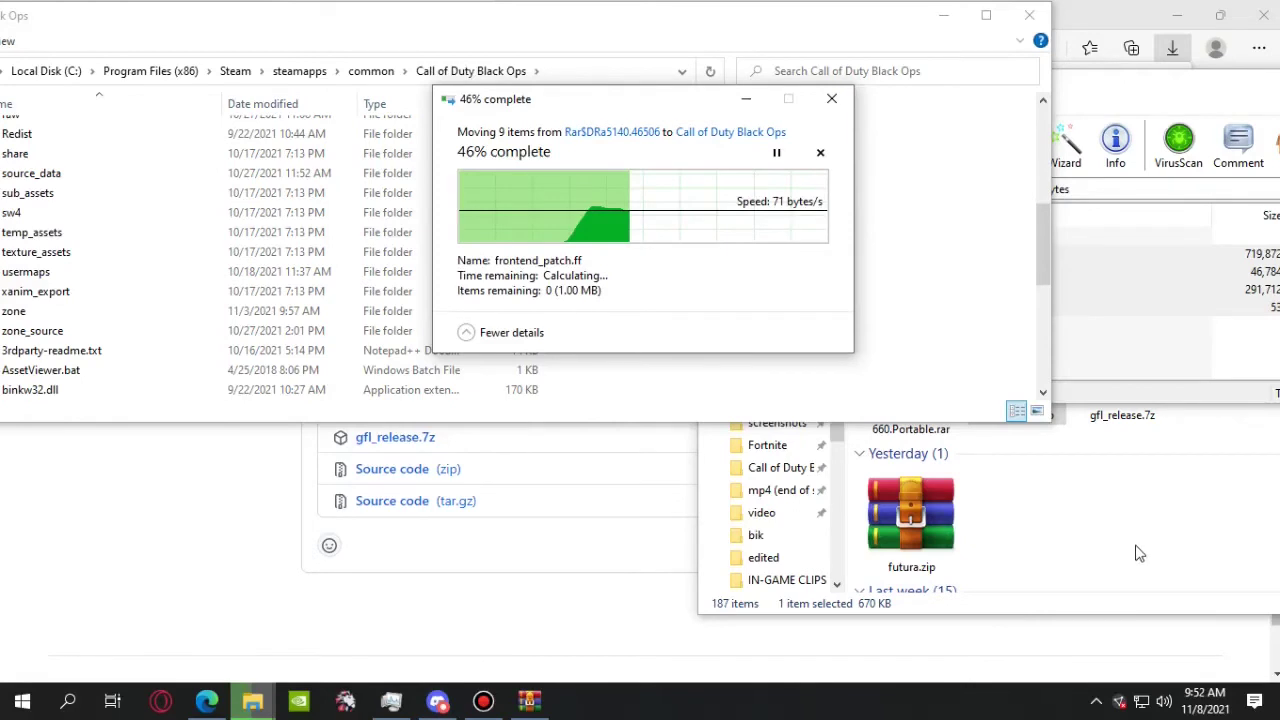
pyautogui.click(1208, 428)
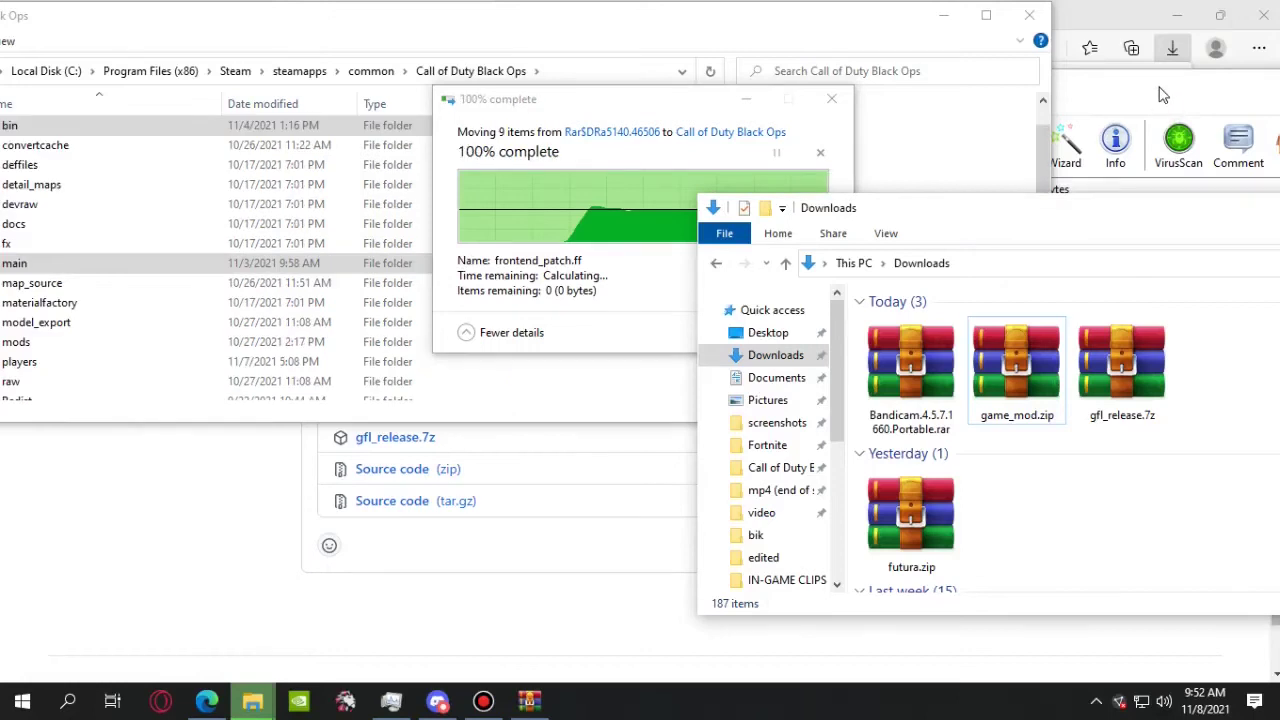
pyautogui.click(1160, 88)
pyautogui.moveTo(1160, 88); pyautogui.dragTo(520, 88)
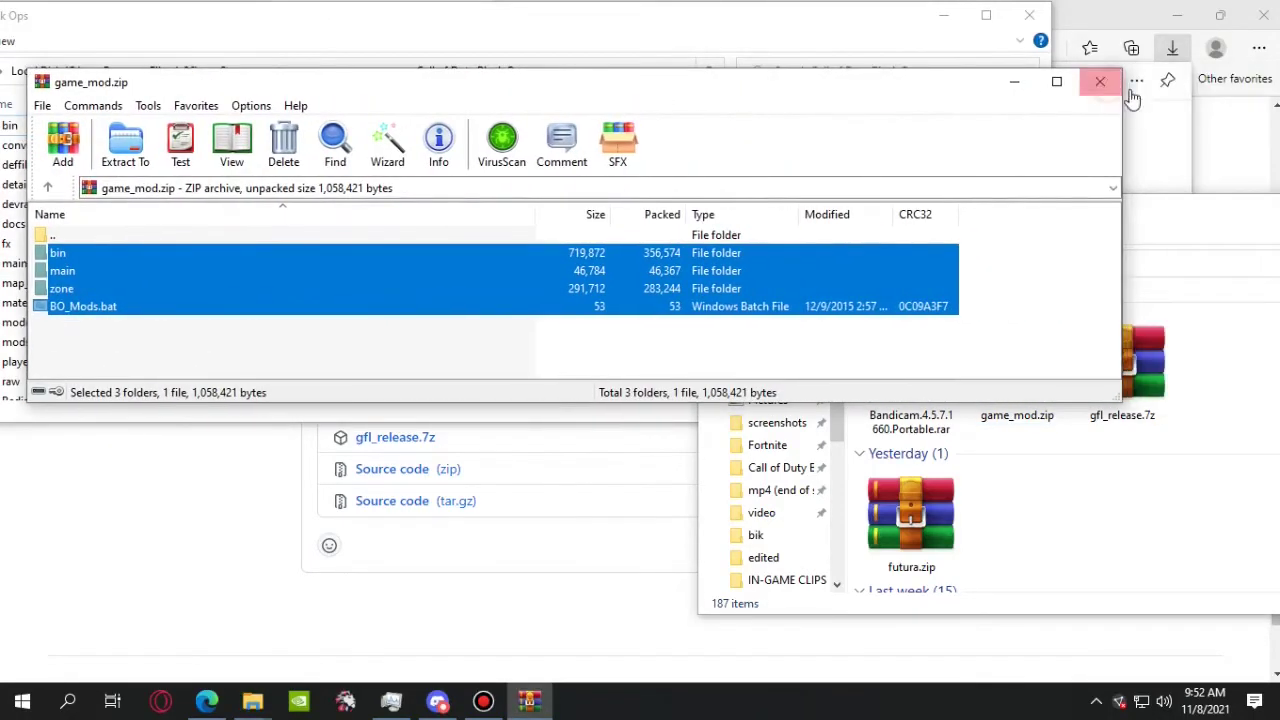
pyautogui.click(1100, 82)
# Open gfl_release.7z and extract the mods folder and BO_Mods_gfl.bat into the Call of Duty Black Ops folder
pyautogui.click(1135, 350)
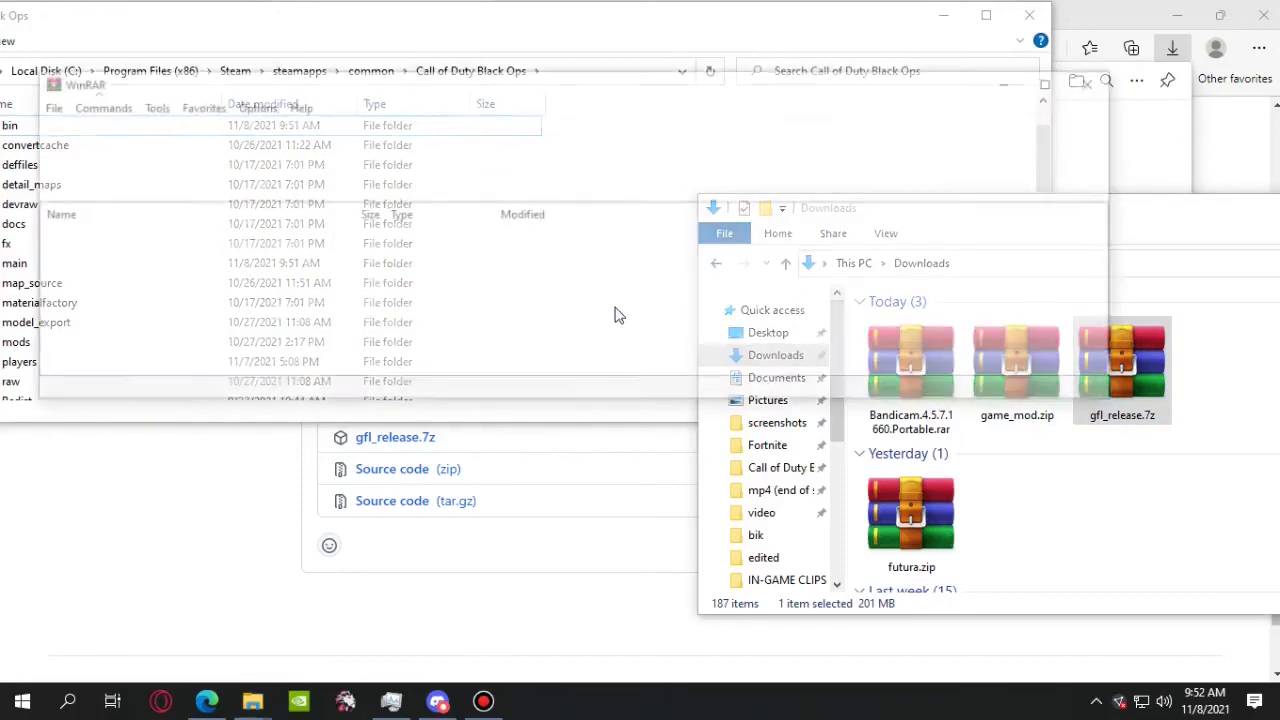
pyautogui.moveTo(549, 88); pyautogui.dragTo(1021, 88)
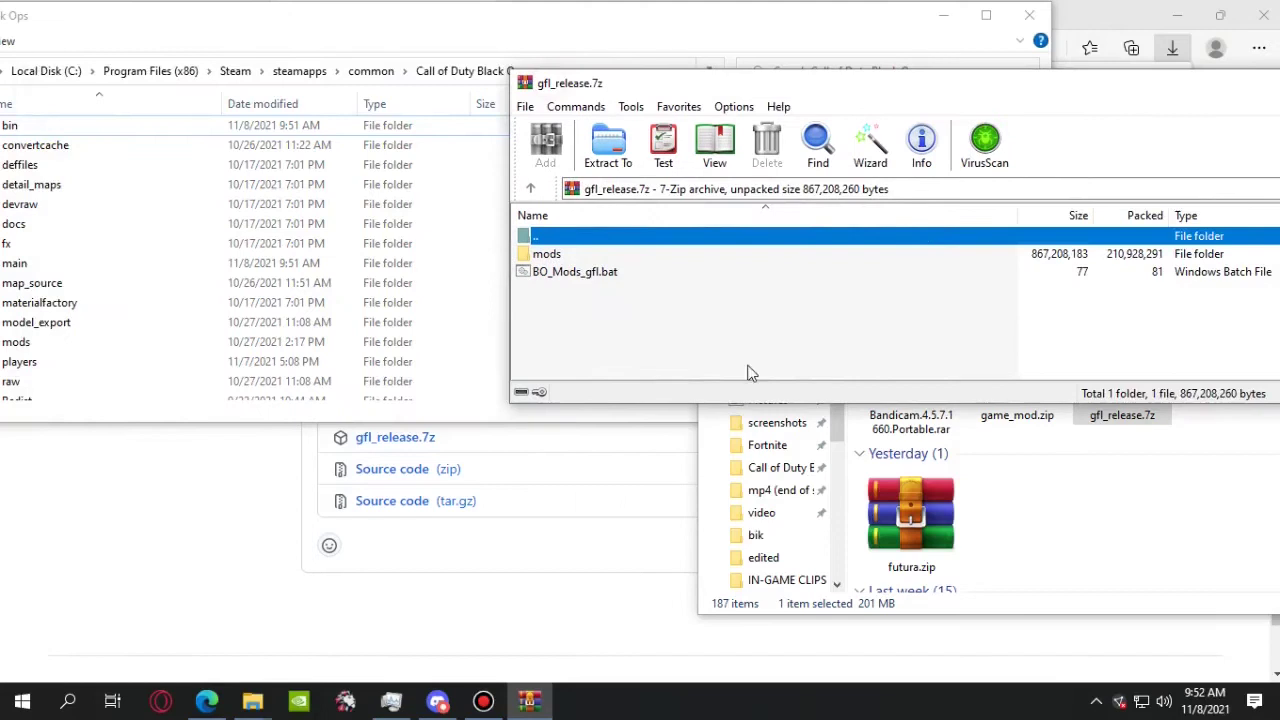
pyautogui.moveTo(828, 90); pyautogui.dragTo(1051, 90)
pyautogui.moveTo(876, 296); pyautogui.dragTo(647, 240)
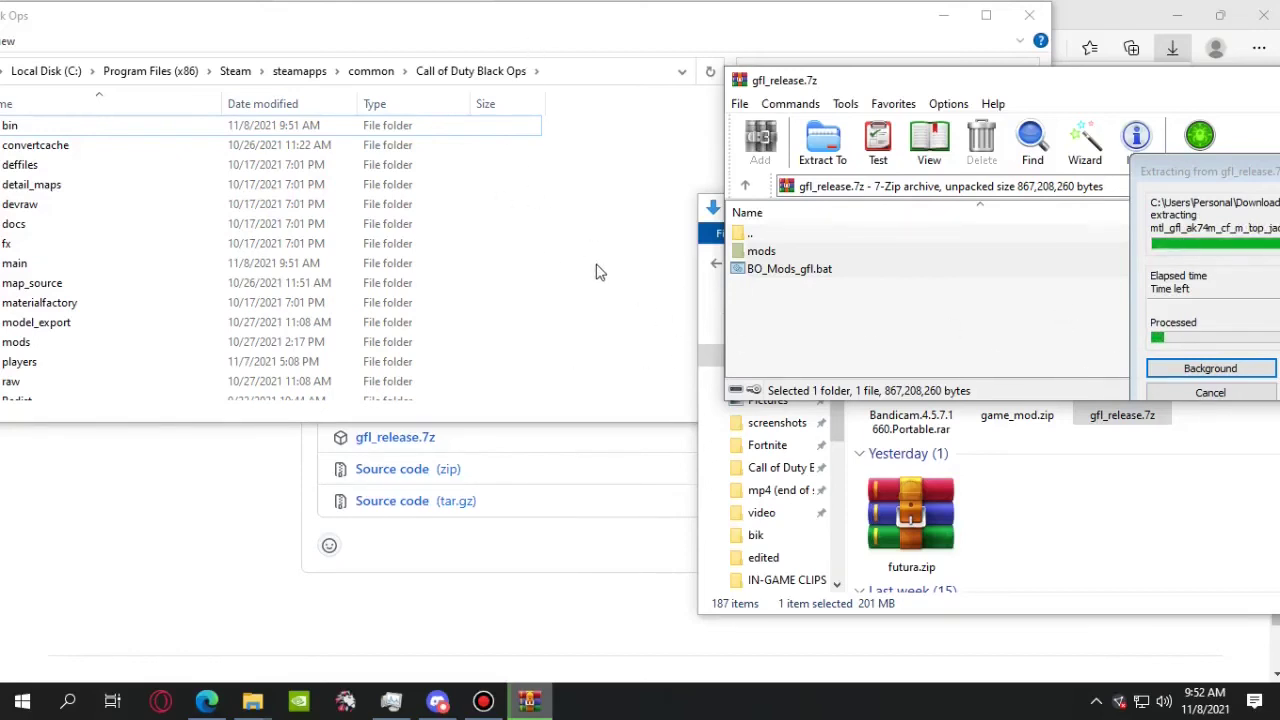
# Run BO_Mods_gfl.bat from the Call of Duty Black Ops folder and allow launcher_ldr.exe to make changes to the device
pyautogui.click(542, 20)
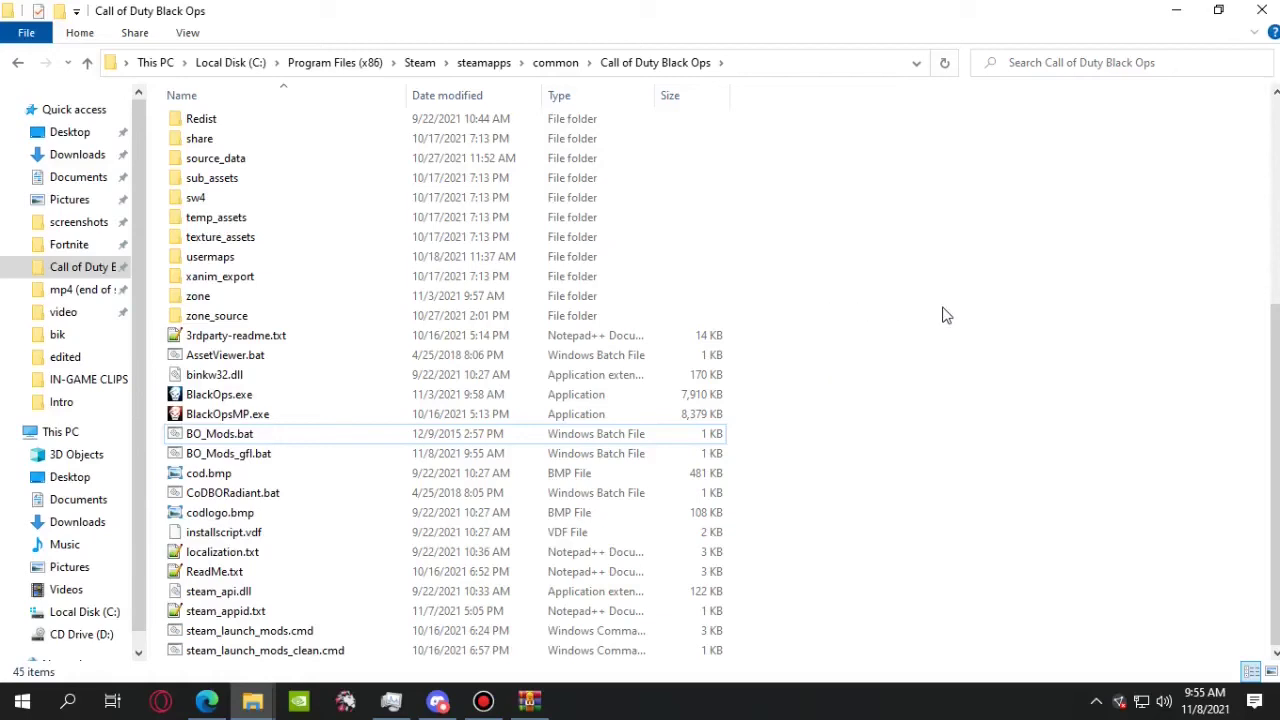
pyautogui.click(240, 434)
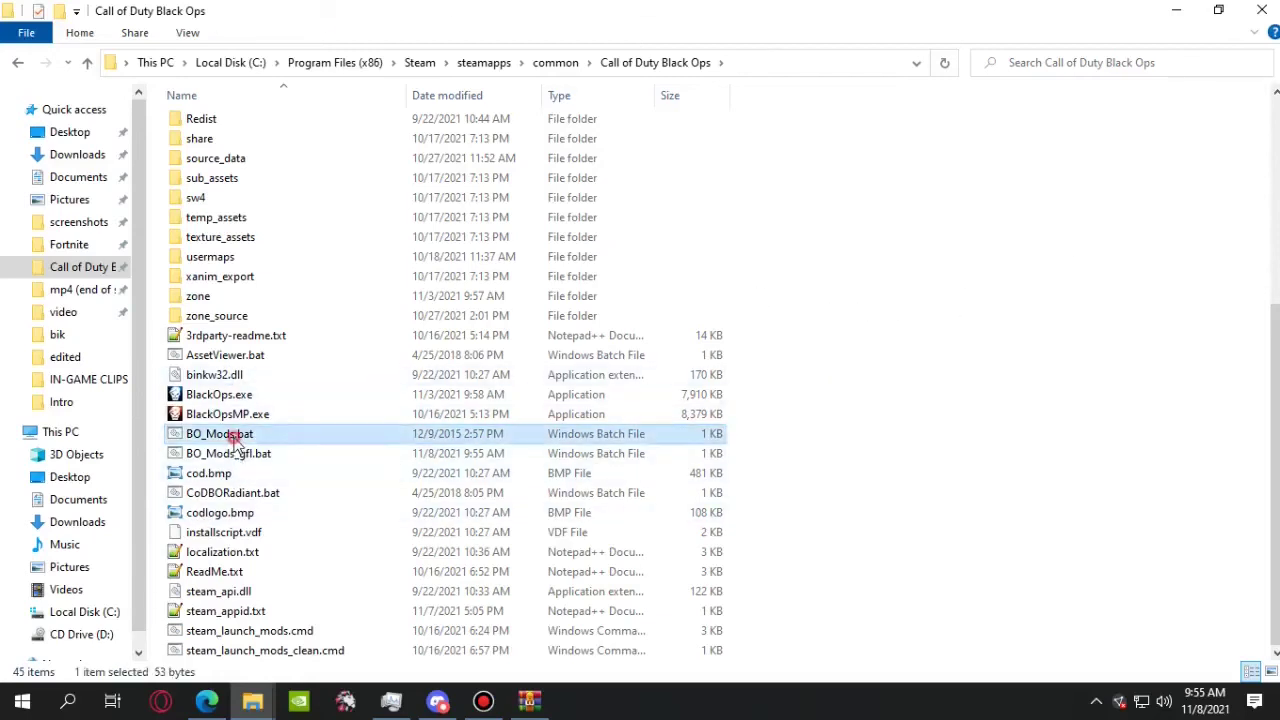
pyautogui.click(243, 452)
pyautogui.click(244, 440)
pyautogui.click(249, 462)
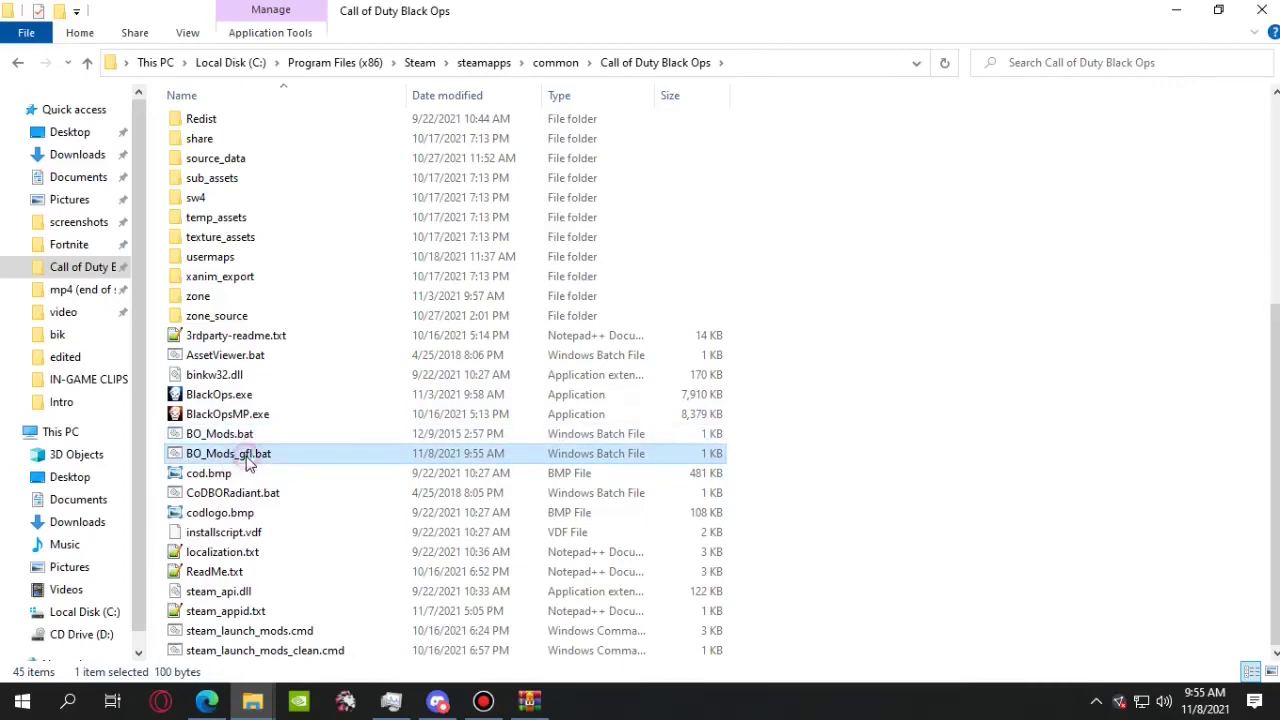
pyautogui.doubleClick(333, 459)
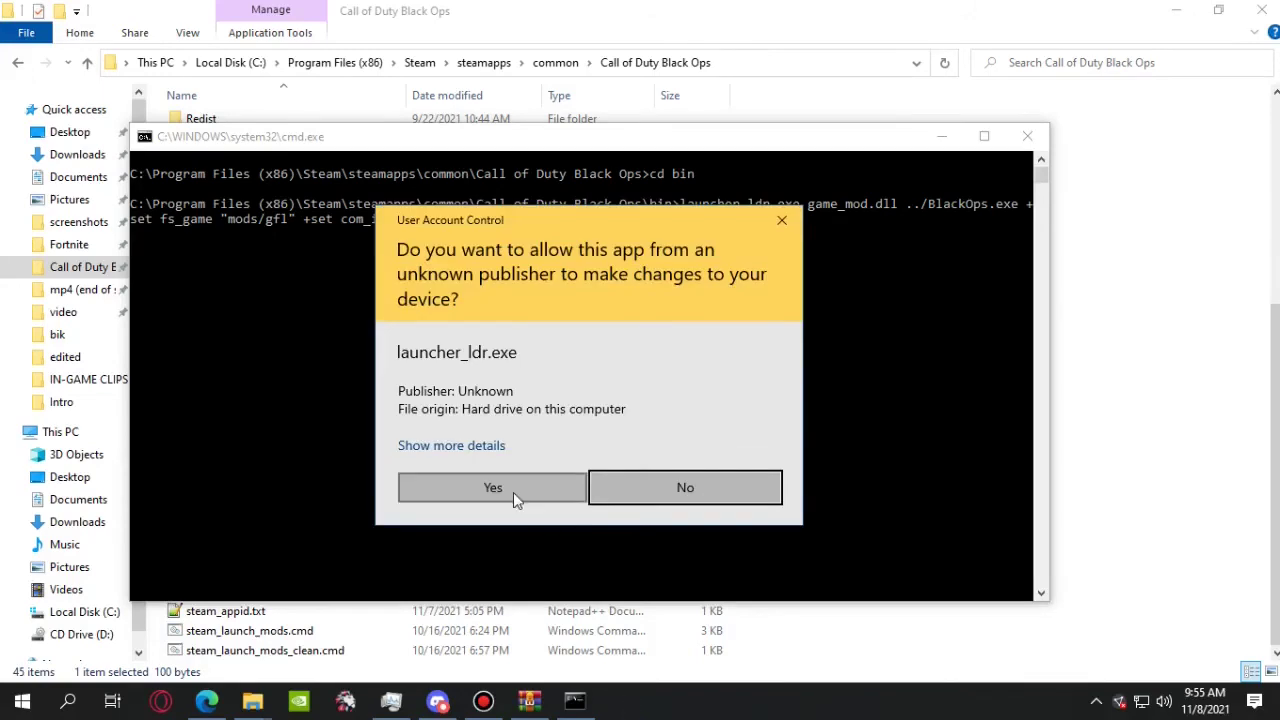
pyautogui.click(500, 489)
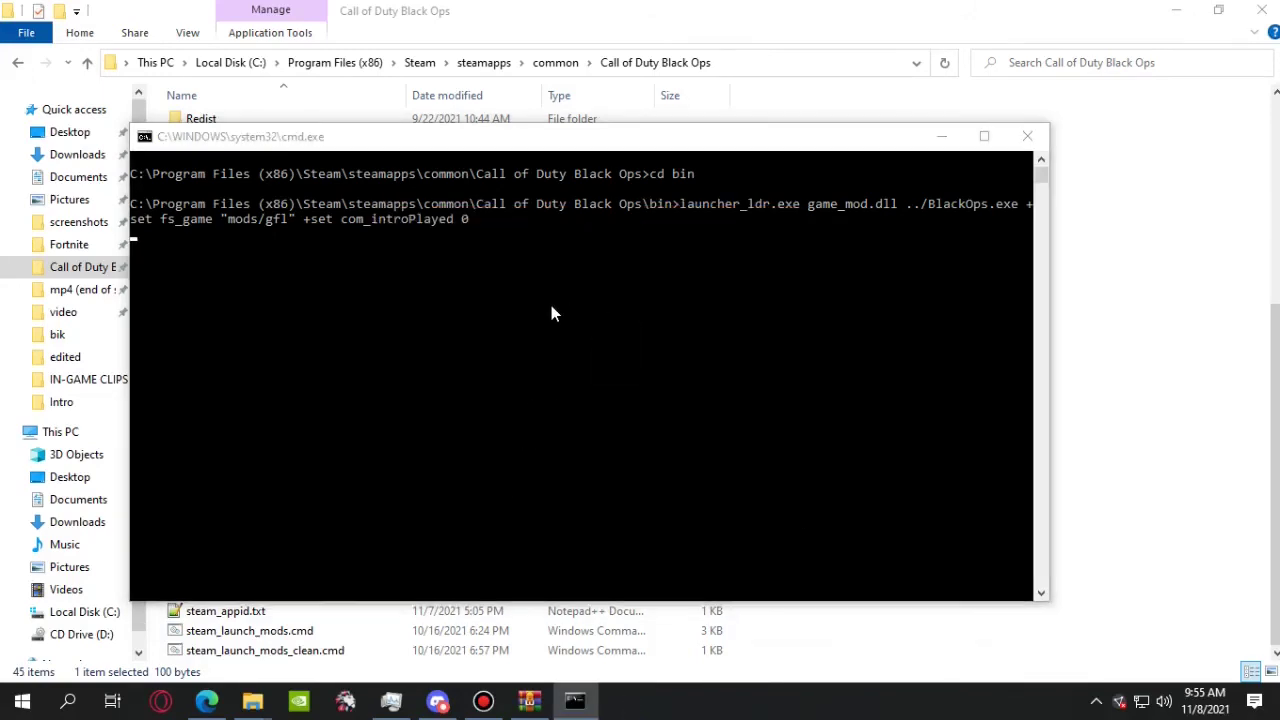